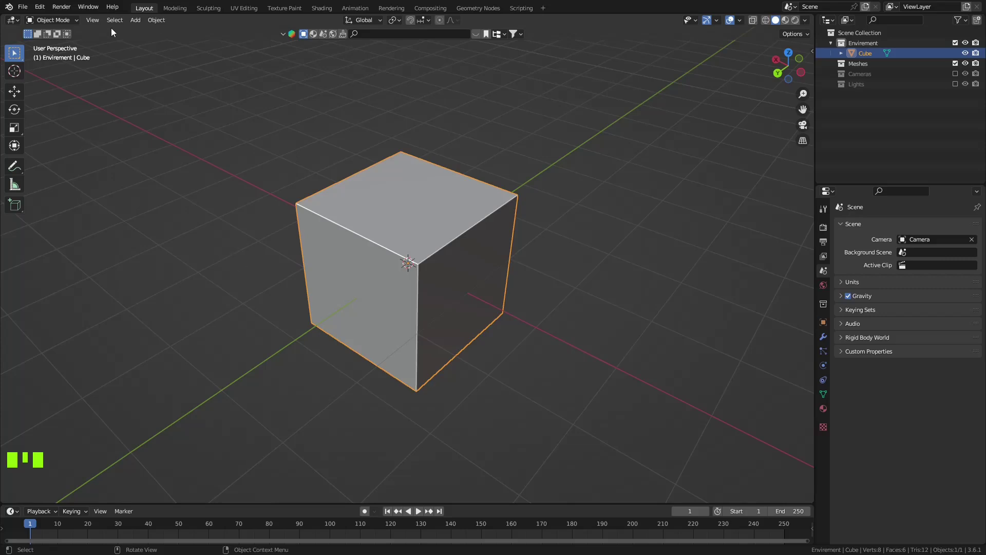
Step: Draw a small cube interactively on the large cube's upper face, centred at about X 178, Y -161, Z 1289 mm
click(139, 20)
mouse_move(157, 32)
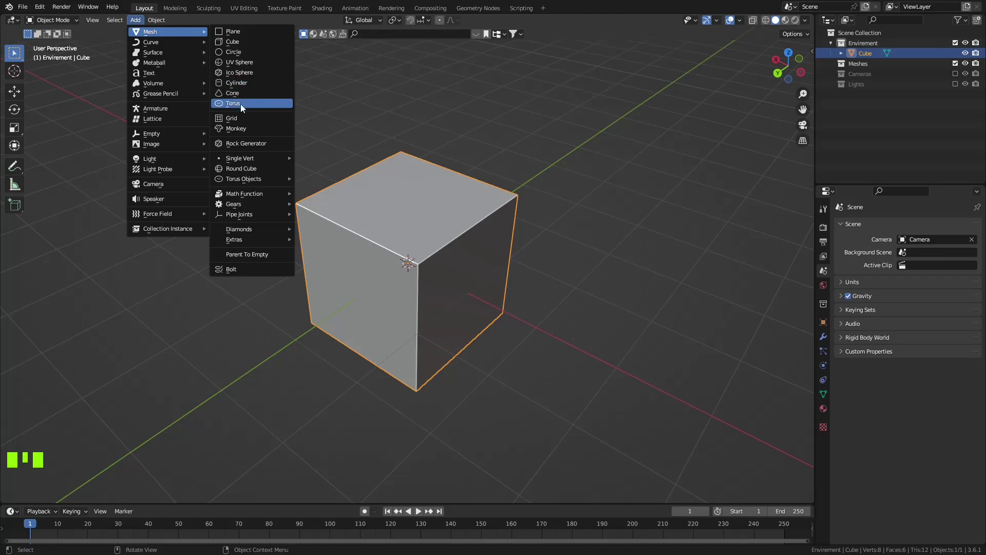
click(19, 210)
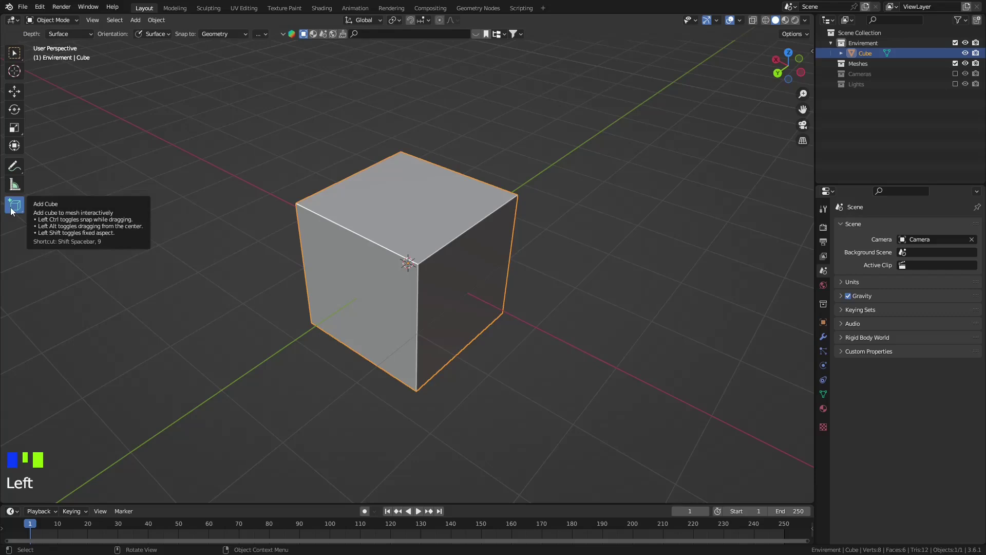
drag(371, 192, 440, 190)
click(440, 190)
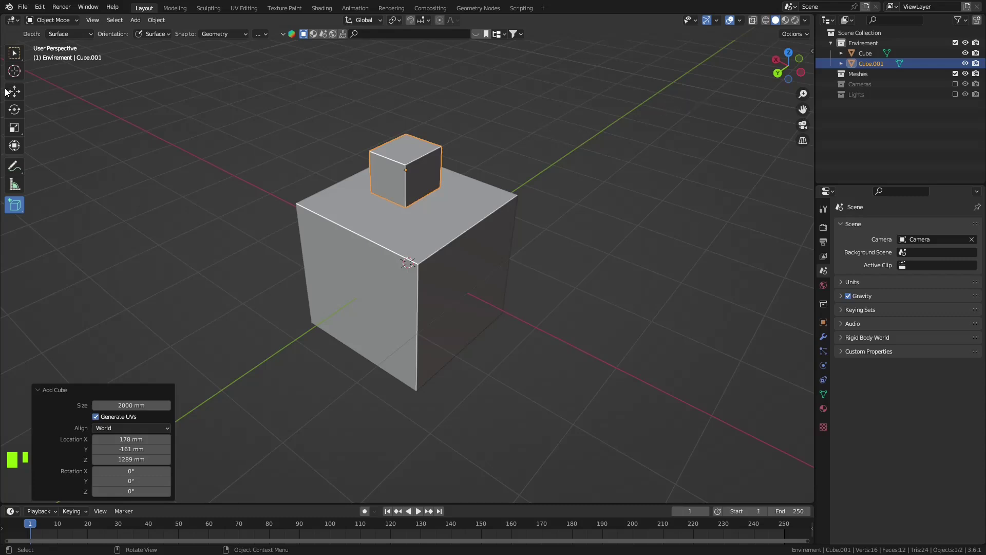
Step: Return to the selection tool and set the viewport shading color to Random
click(14, 53)
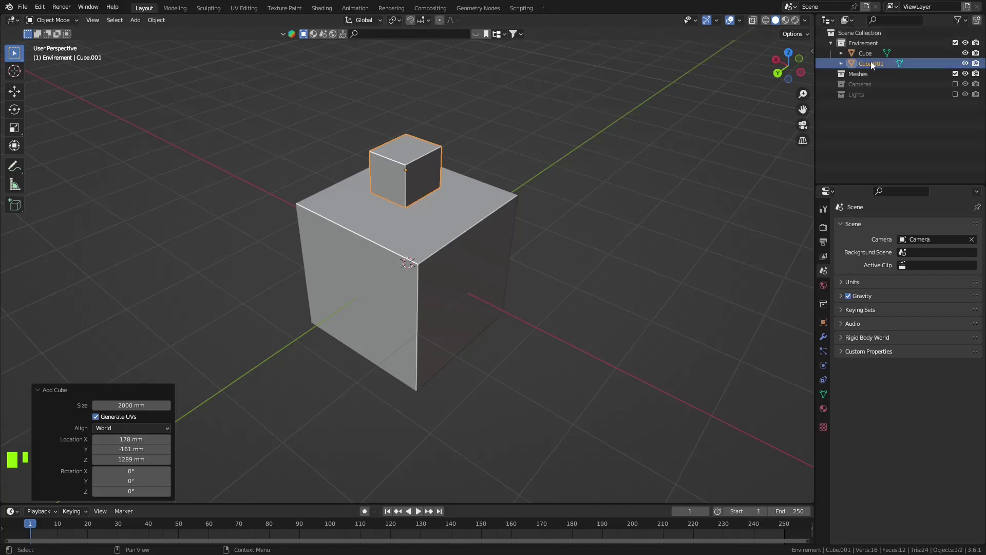
click(803, 20)
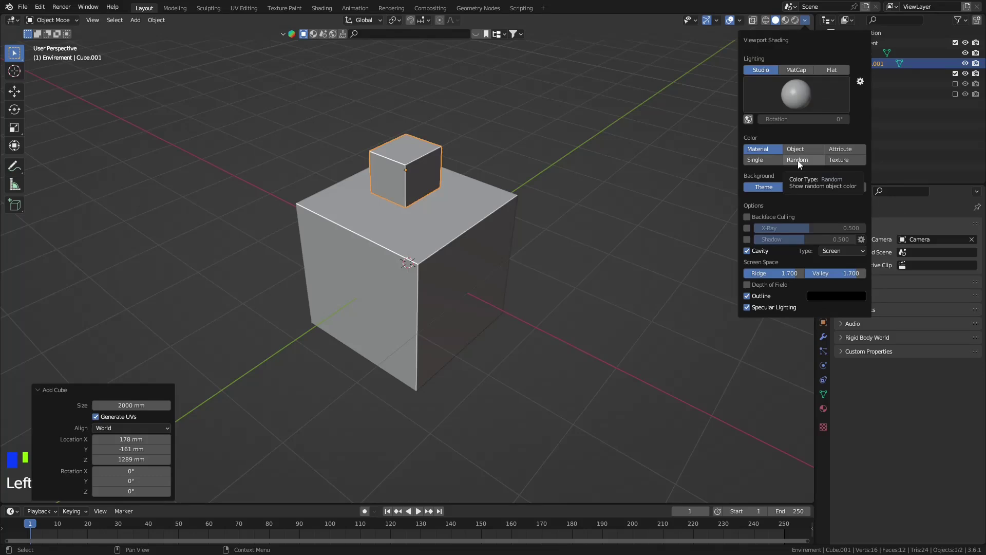
click(798, 161)
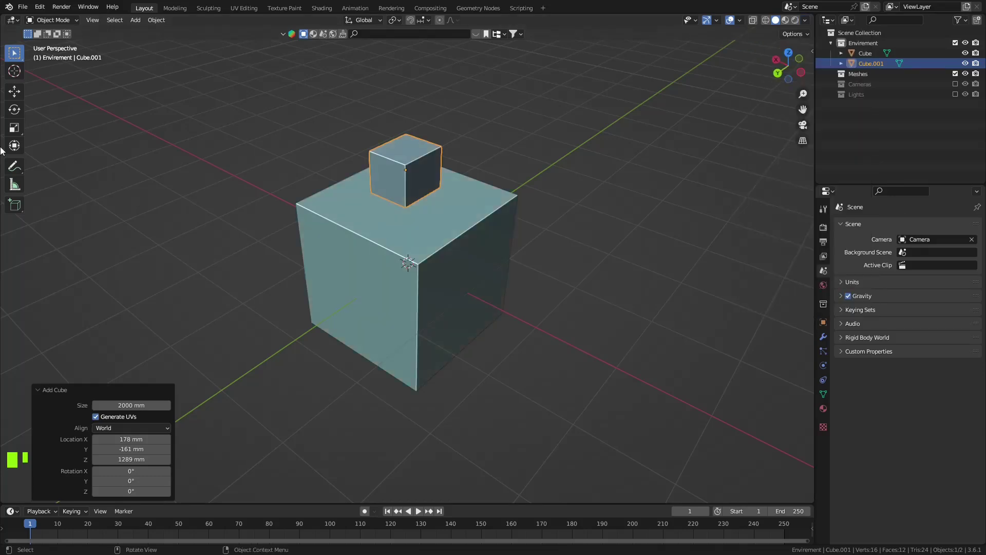
Step: Draw a third, smaller cube on top of the small cube, centred at about X 252, Y -160, Z 1765 mm
click(15, 204)
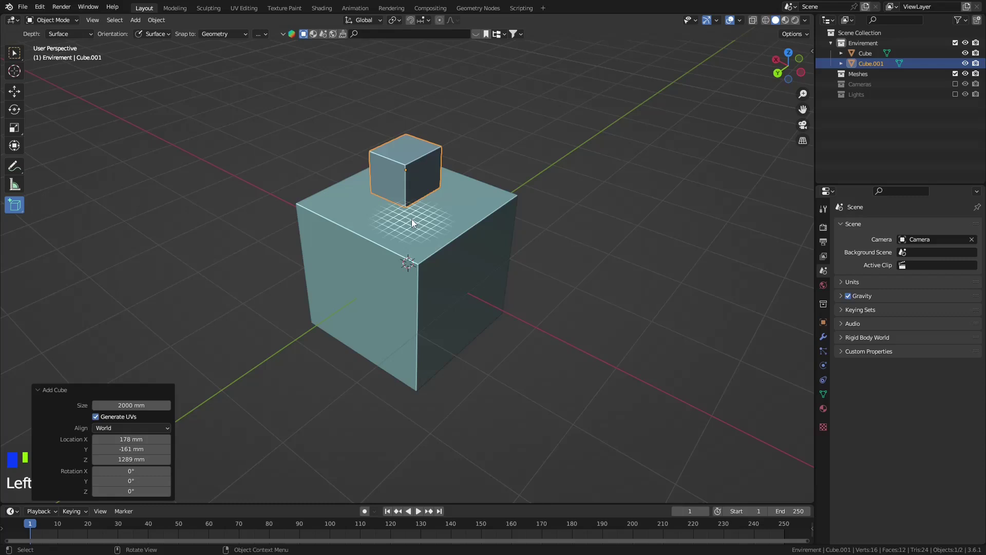
drag(396, 139, 407, 155)
click(404, 128)
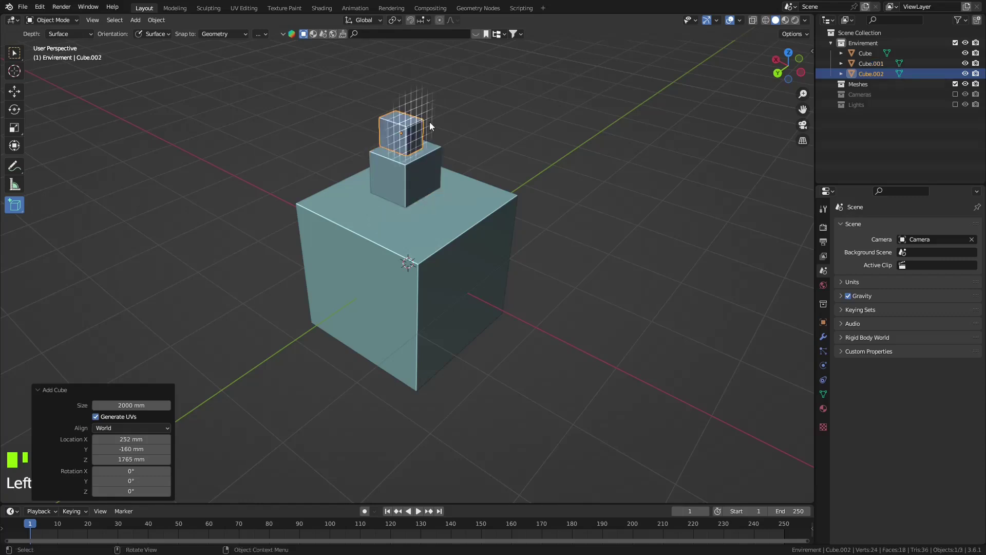
Step: Draw a 32-vertex cone projecting outward from the large cube's side face, centred at about X -1847, Y -178, Z -171 mm
middle_drag(430, 122, 531, 153)
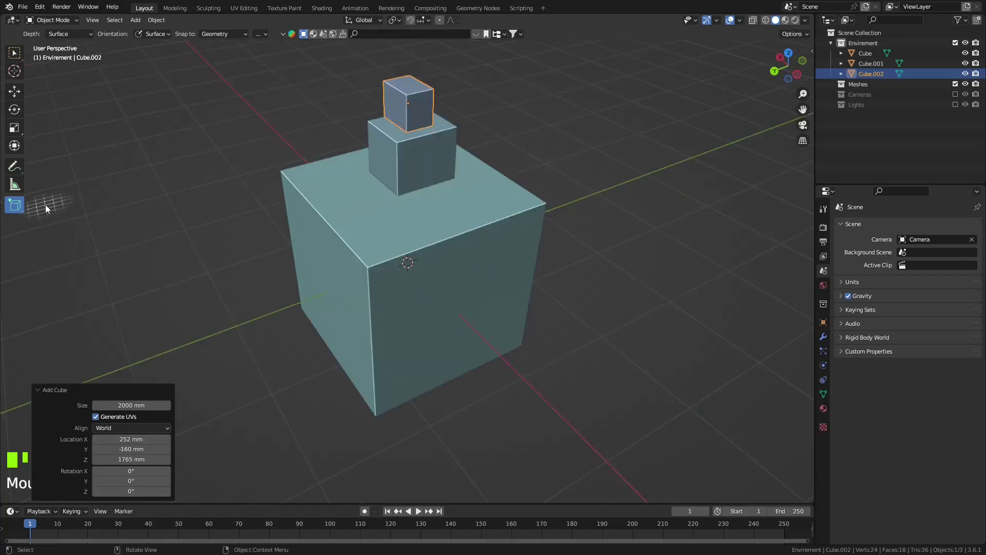
middle_drag(45, 204, 20, 210)
click(20, 210)
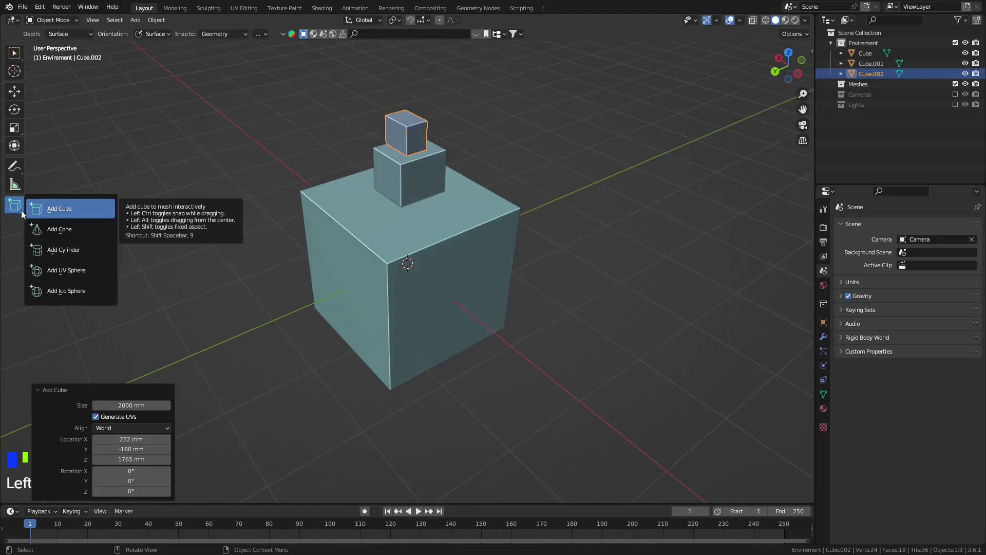
click(59, 229)
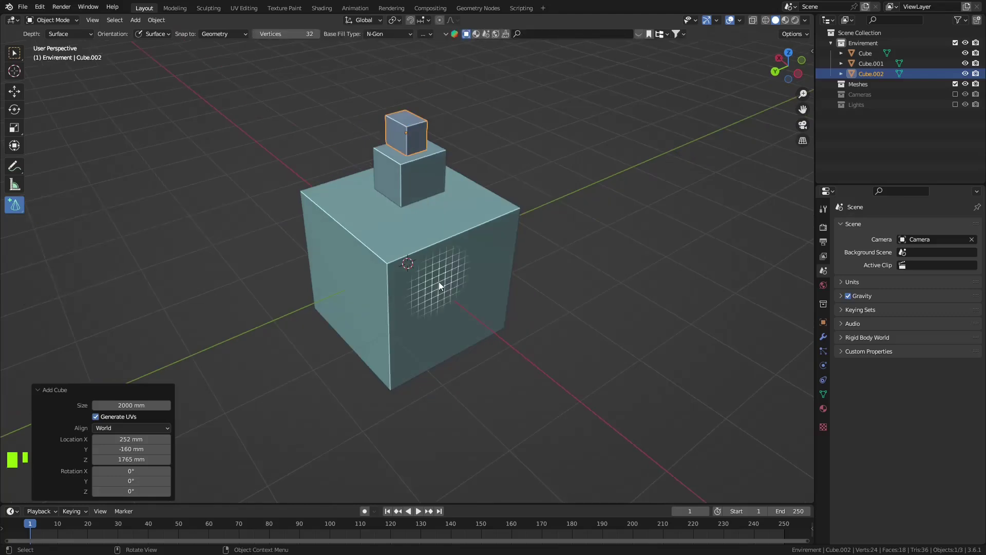
drag(439, 282, 575, 427)
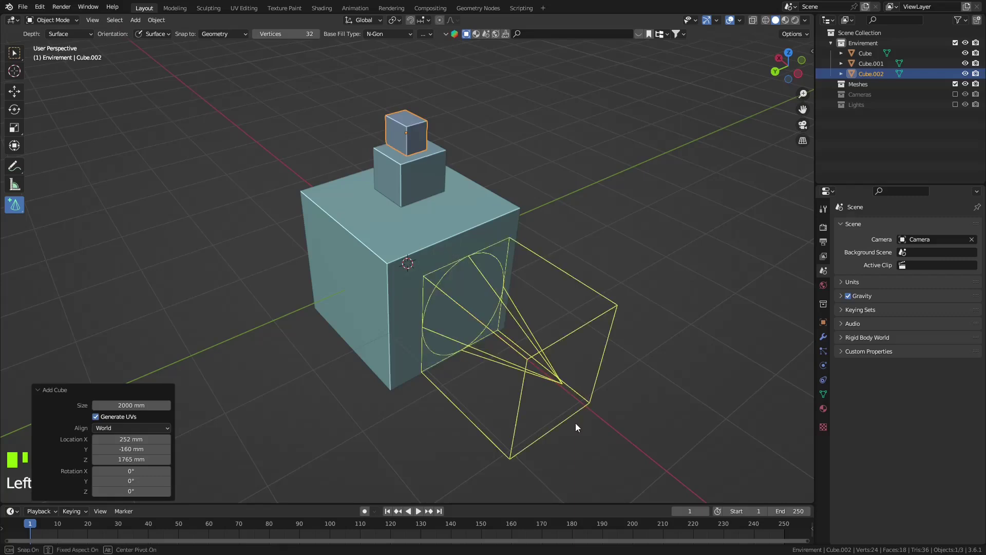
click(576, 425)
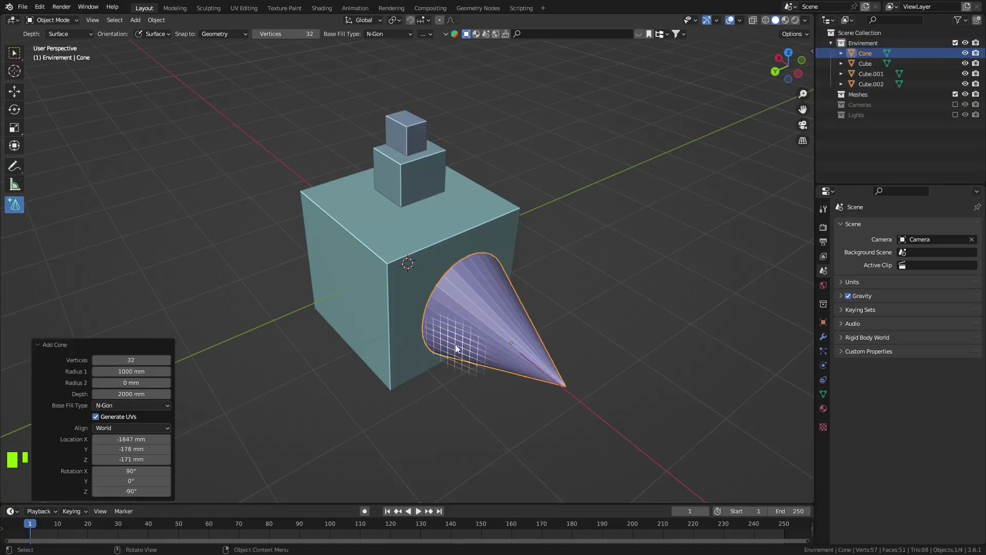
Step: Draw a 32-vertex cylinder from the large cube's upper face down through its underside, centred at about X -509, Y 684, Z -121 mm
middle_drag(456, 349, 308, 282)
drag(14, 204, 62, 250)
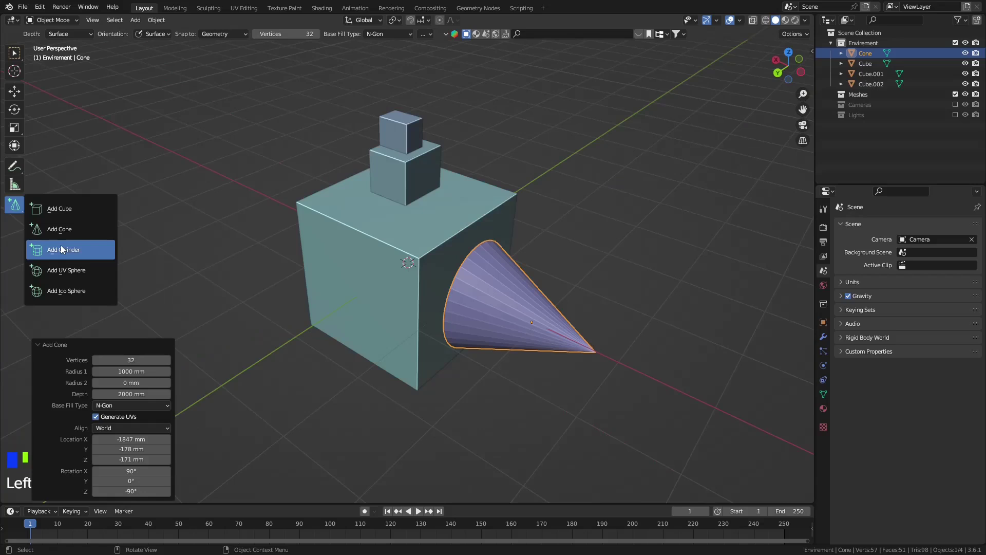
click(62, 250)
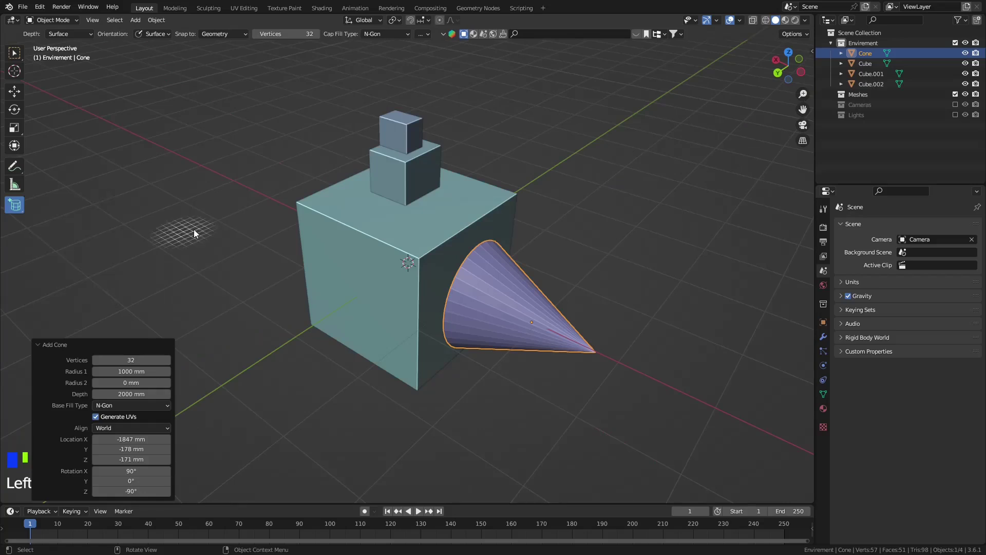
drag(395, 211, 410, 286)
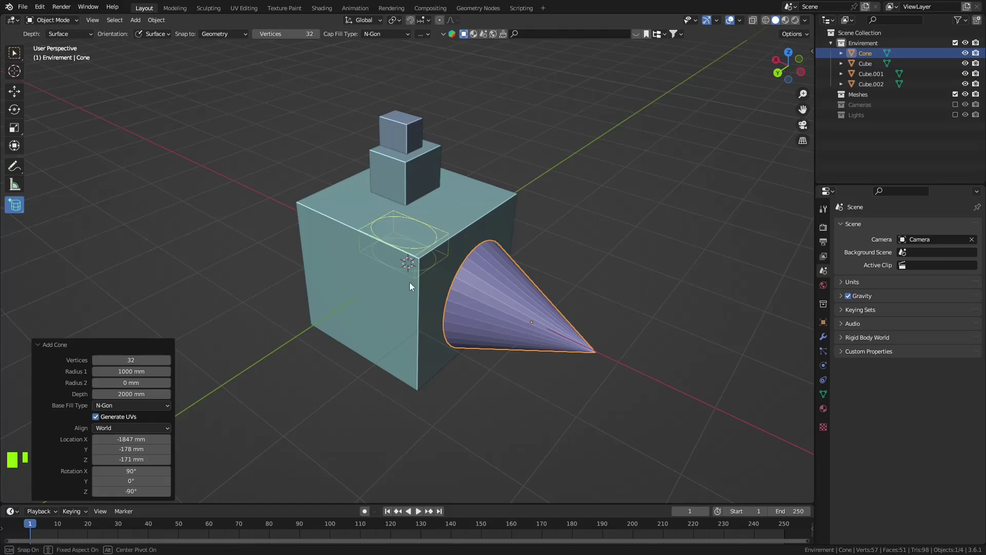
click(360, 401)
Step: Draw a UV sphere with 32 segments and 16 rings on the large cube's upper face, at about X -485, Y -289, Z 1274 mm
middle_drag(360, 401, 408, 271)
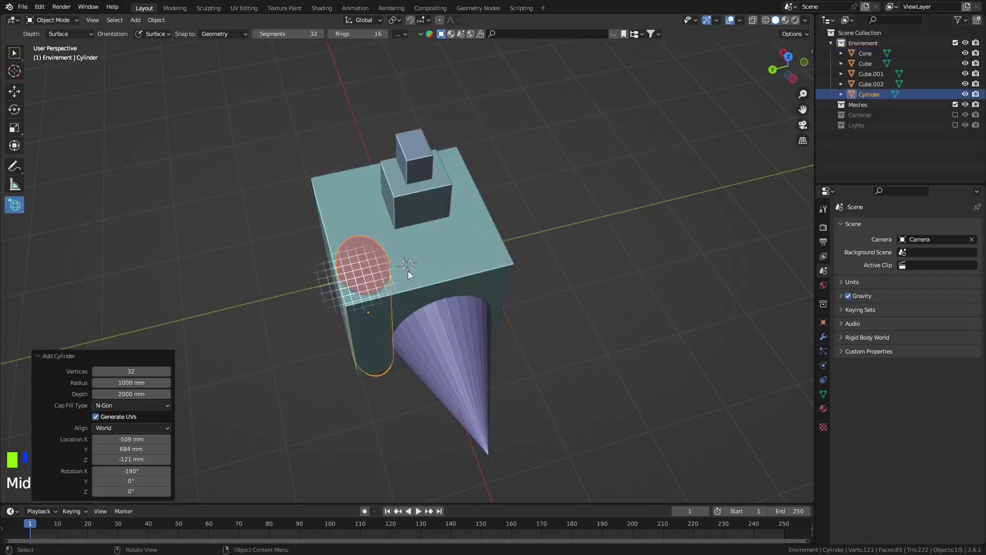
click(442, 228)
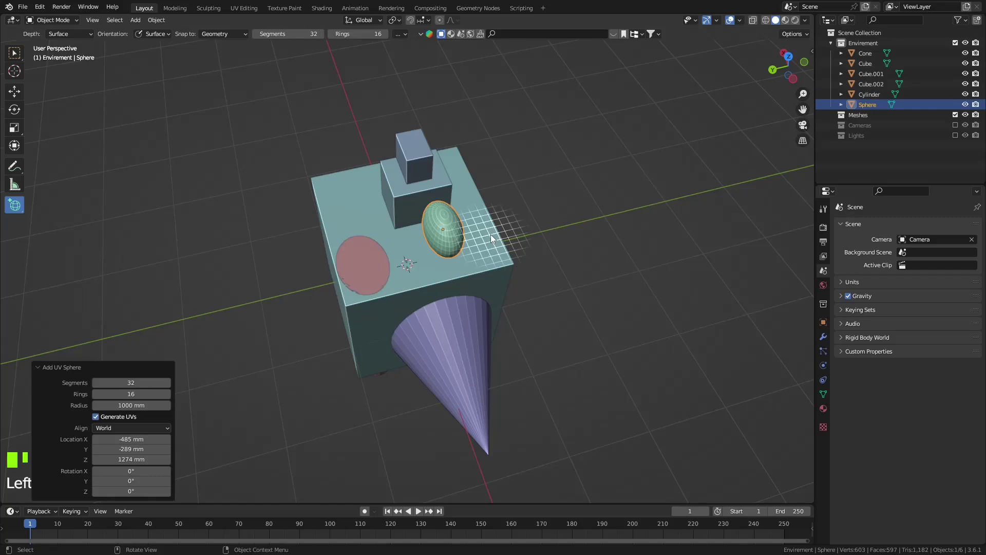
middle_drag(491, 234, 329, 241)
Step: Draw an ico sphere with 2 subdivisions on the large cube's upper face, at about X 573, Y 547, Z 1225 mm
click(15, 208)
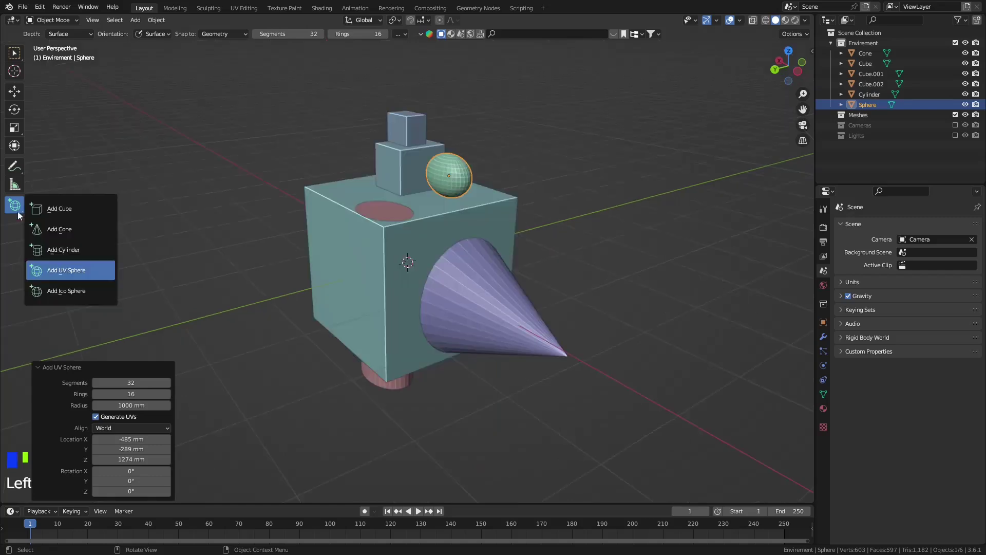
click(67, 290)
click(521, 193)
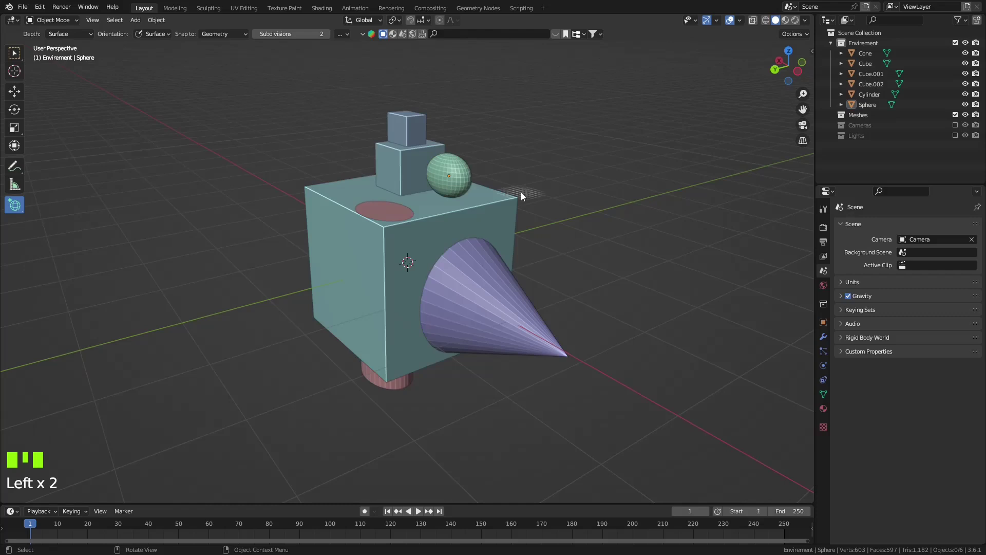
mouse_move(280, 144)
mouse_down()
mouse_move(307, 158)
mouse_move(343, 119)
mouse_up()
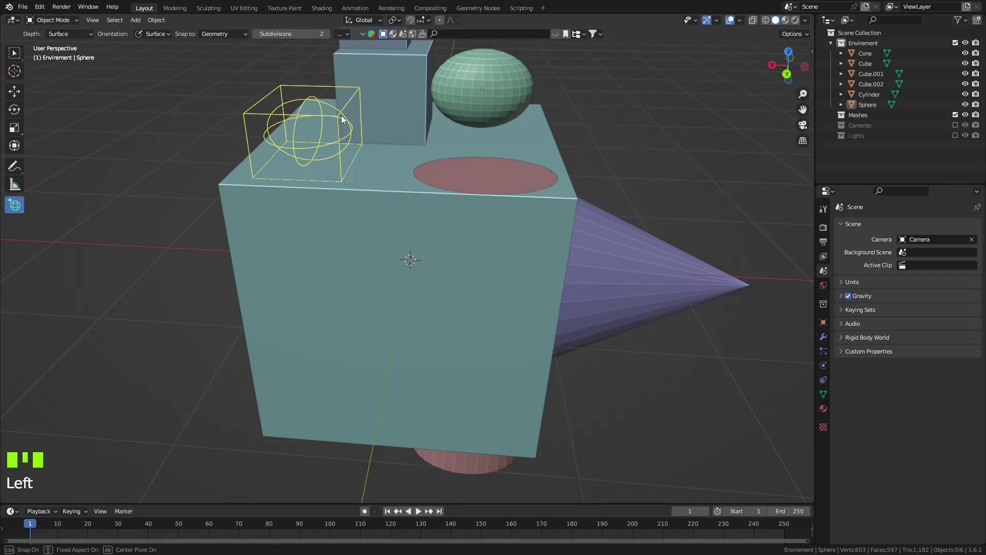
click(341, 115)
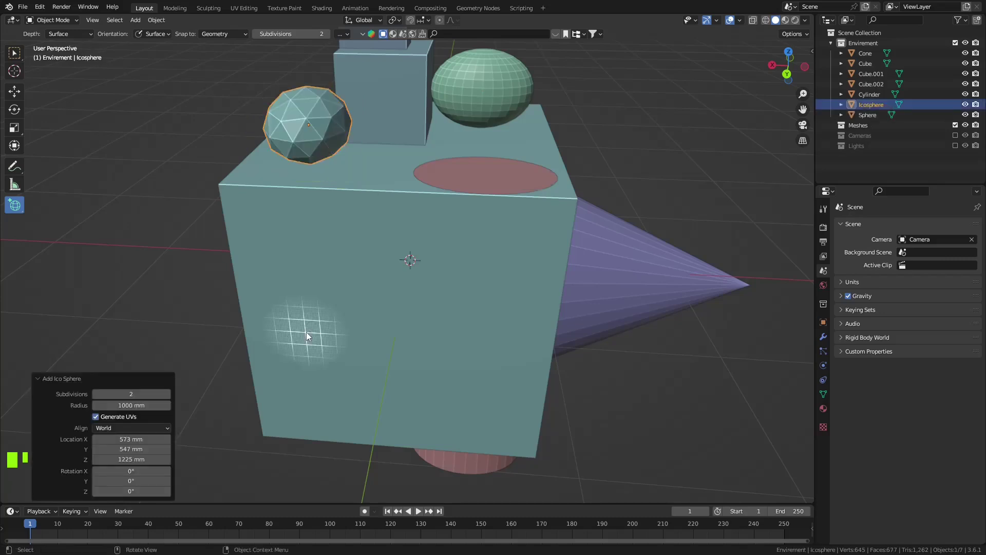
Step: Hide the cone, both smaller cubes, the cylinder, the ico sphere and the UV sphere, leaving only the large cube shown
middle_drag(306, 331, 321, 288)
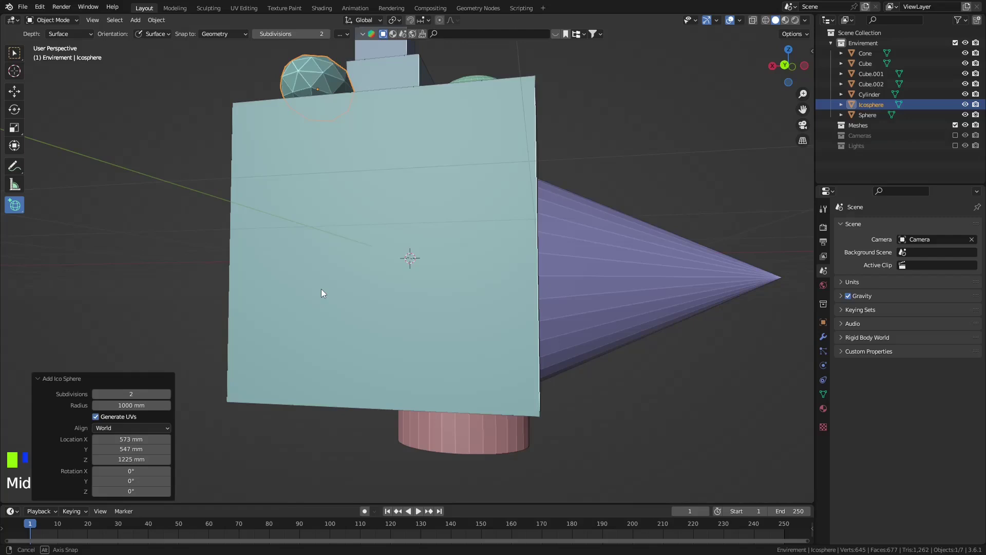
middle_drag(321, 294, 546, 294)
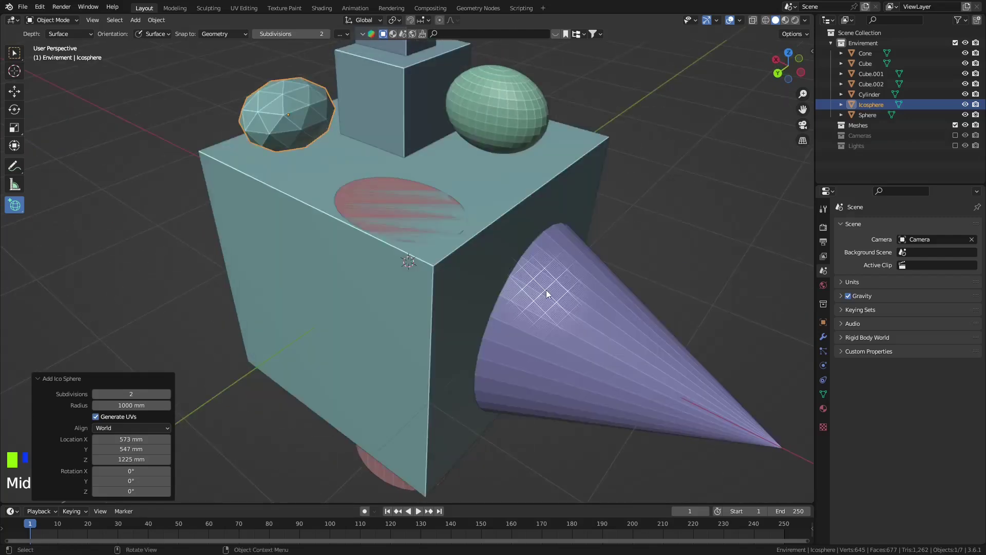
click(965, 64)
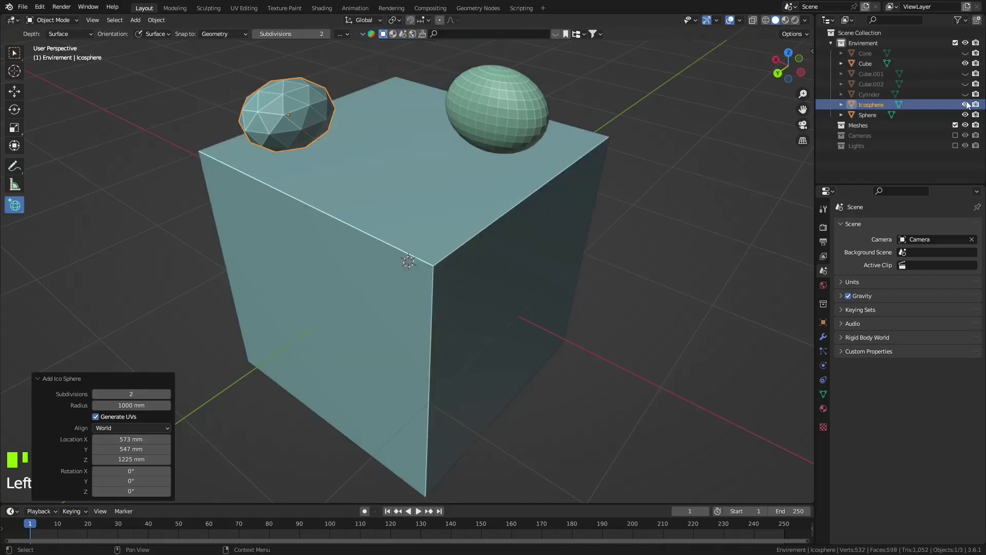
drag(966, 104, 966, 114)
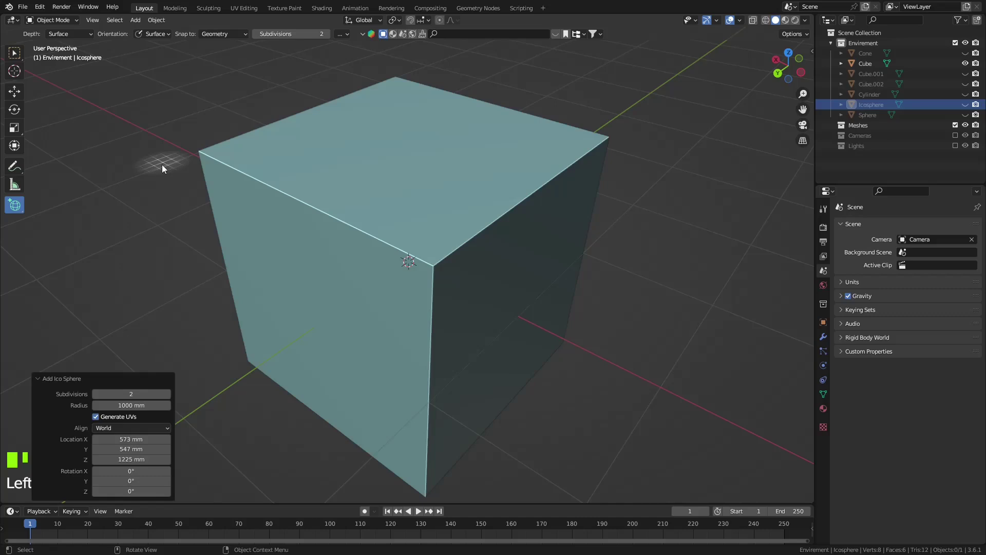
Step: Enter Edit Mode on the large cube and draw a box on its upper face, centred at about X 108, Y 438, Z 1228 mm
click(226, 190)
key(Tab)
middle_drag(226, 190, 243, 196)
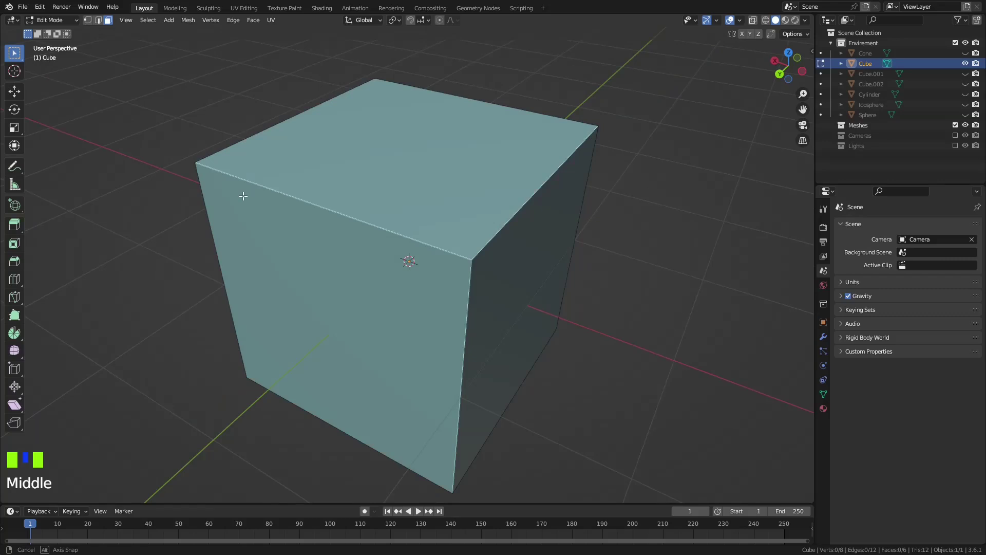
middle_drag(243, 196, 226, 197)
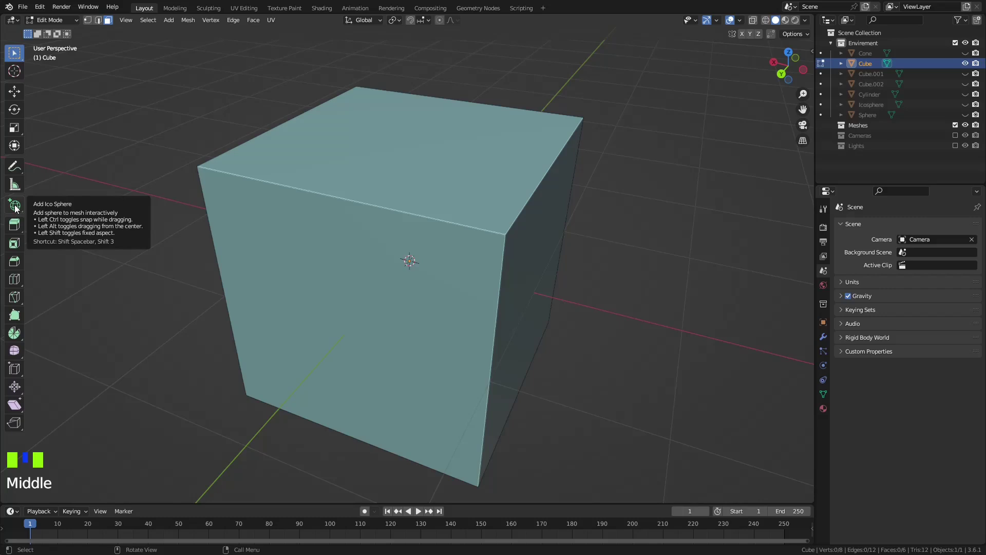
click(15, 207)
drag(242, 128, 605, 273)
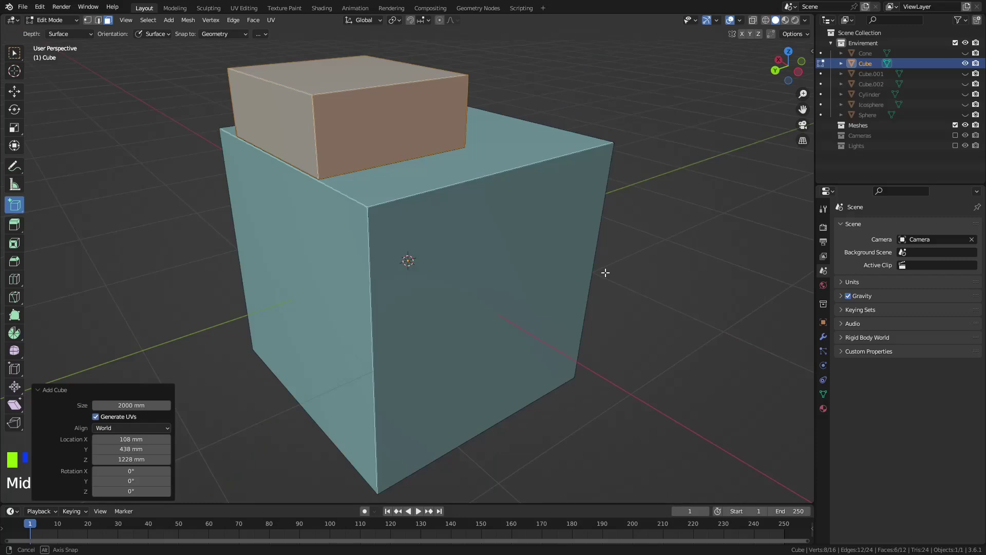
Step: Draw a 32-vertex cylinder from the cube's side face through to the opposite side, centred at about X 711, Y 25.5, Z 192 mm
middle_drag(606, 272, 677, 232)
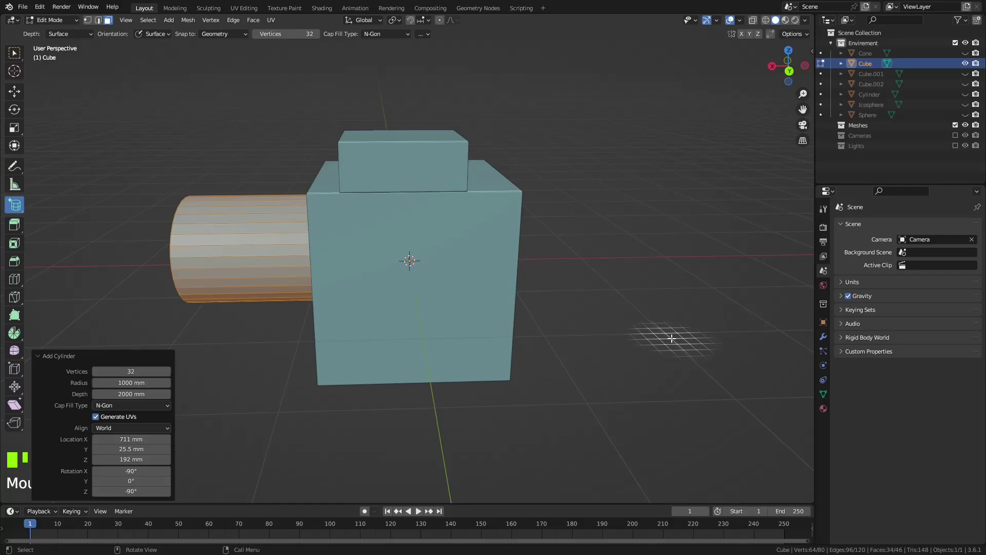
scroll(478, 182, up, 3)
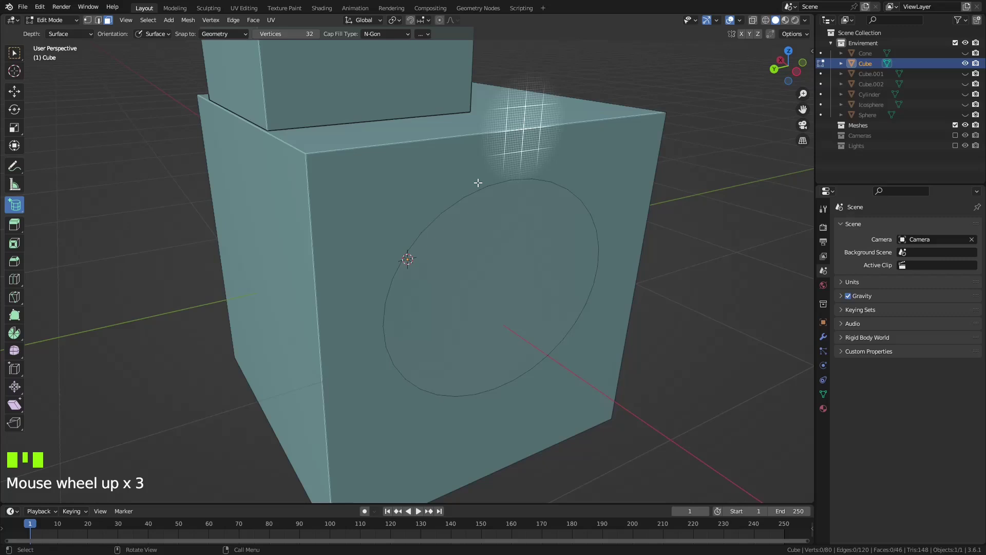
Step: Move the cylinder's flush circular end face outward from the large cube's side
middle_drag(478, 183, 426, 327)
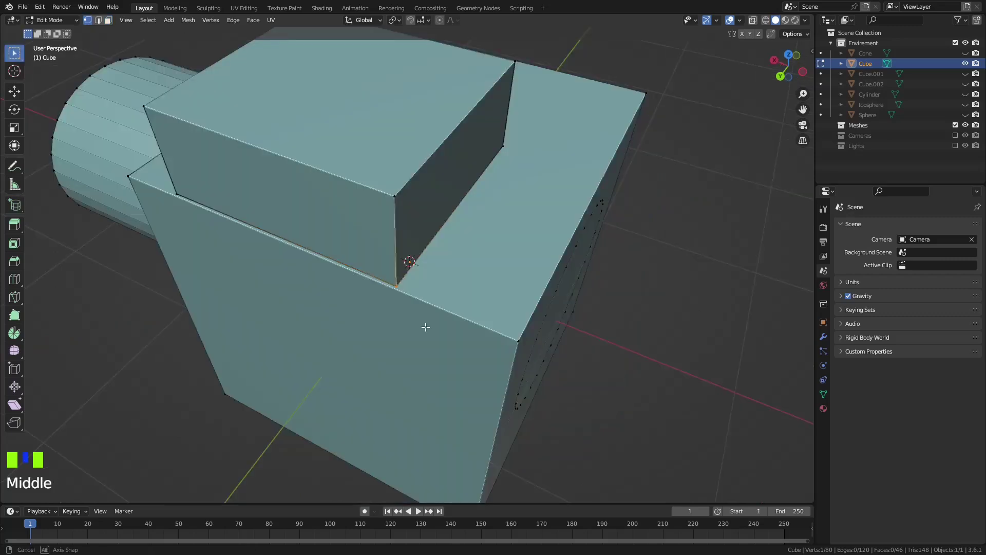
middle_drag(426, 326, 209, 185)
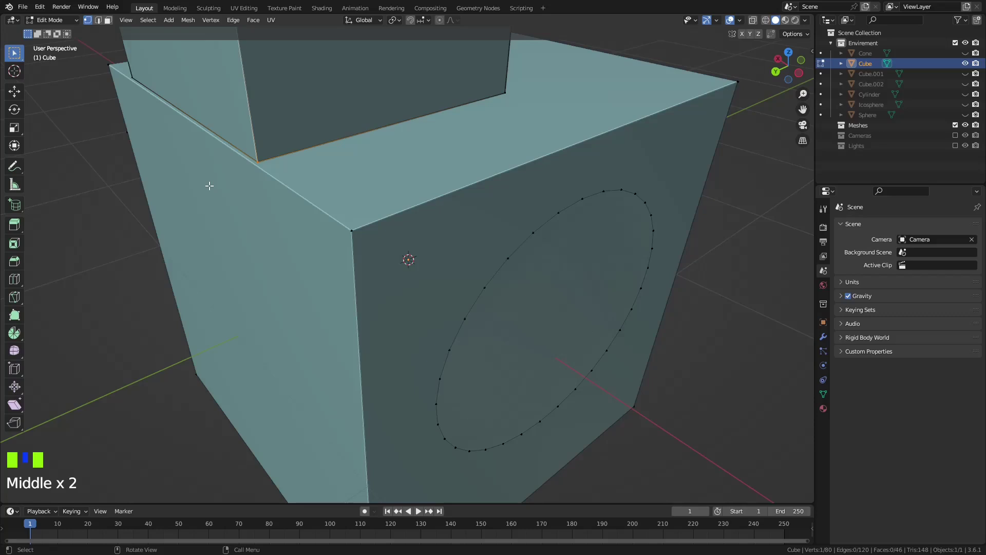
key(g)
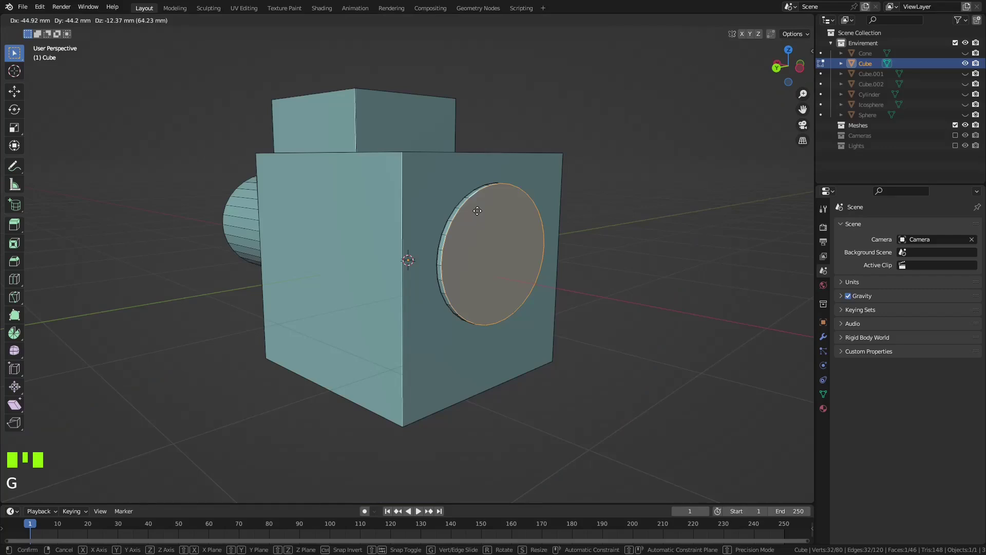
click(514, 221)
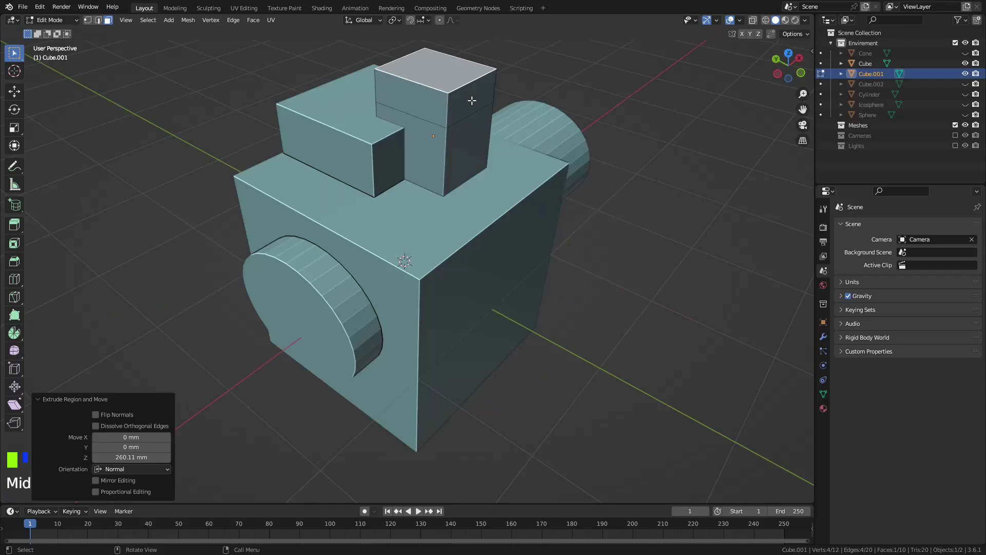
Step: Leave Edit Mode on the tall narrow box, select the large cube and enter Edit Mode on it
key(Tab)
click(436, 146)
key(Tab)
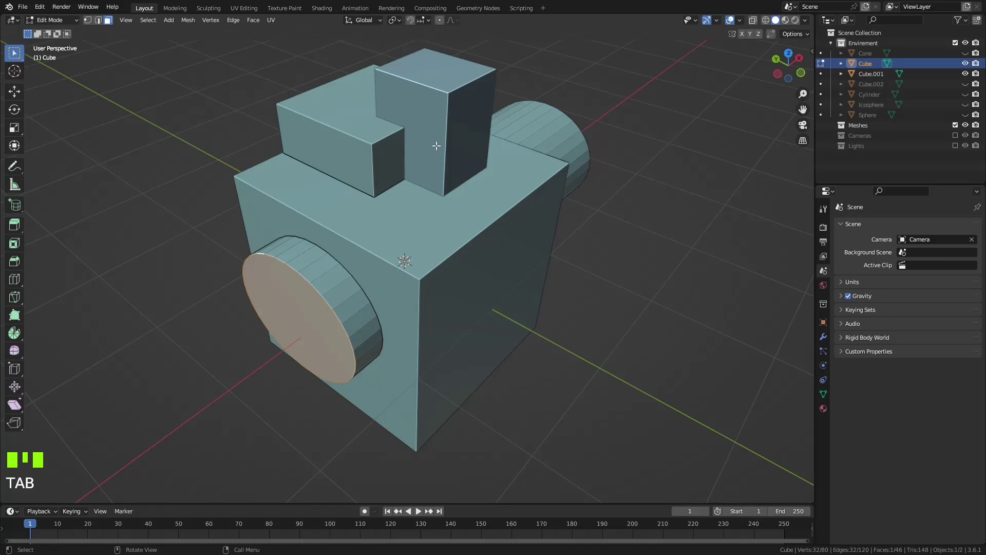
Step: Draw a 32-vertex cone pointing outward across the large cube's negative Y side face, centred at about X -6, Y -3074, Z 5 mm
drag(436, 145, 410, 238)
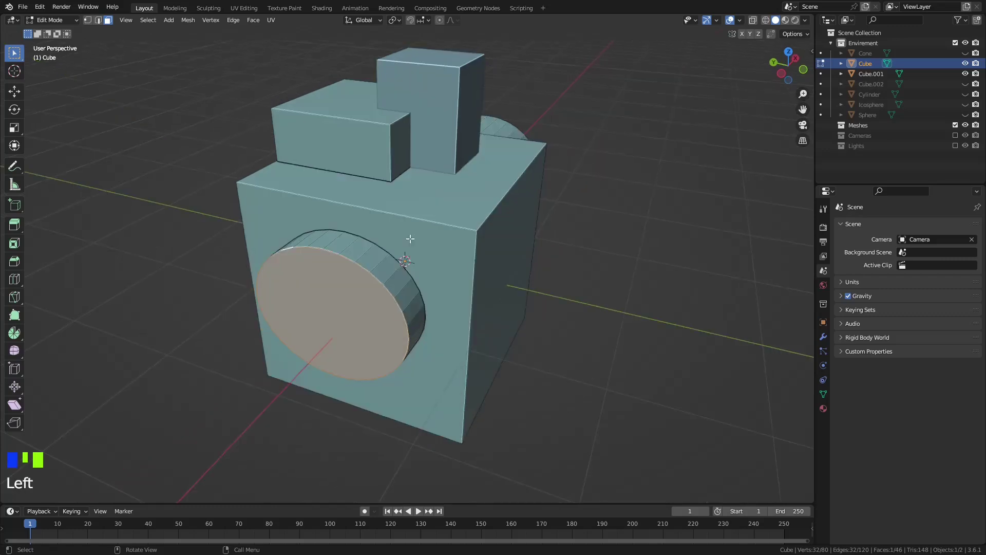
middle_drag(410, 238, 392, 250)
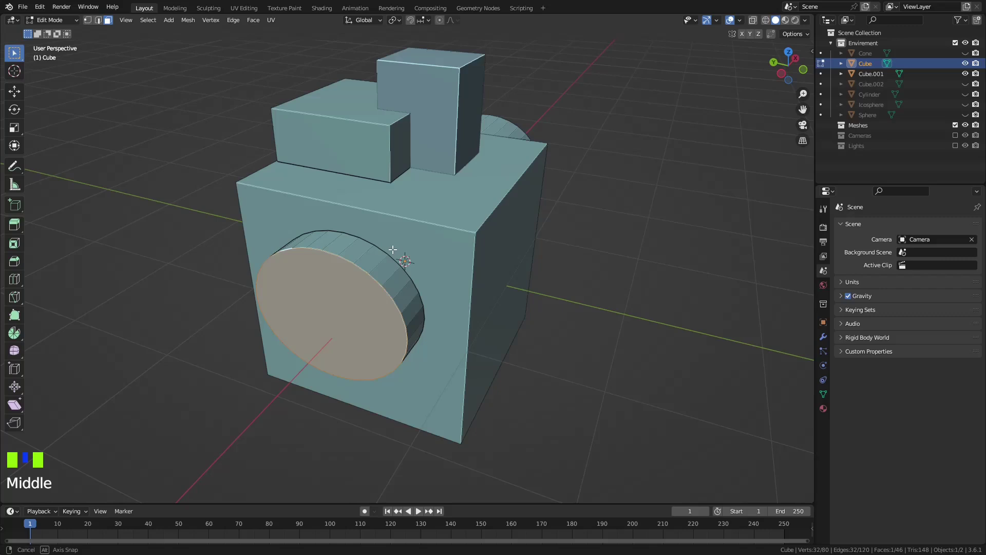
scroll(481, 229, down, 3)
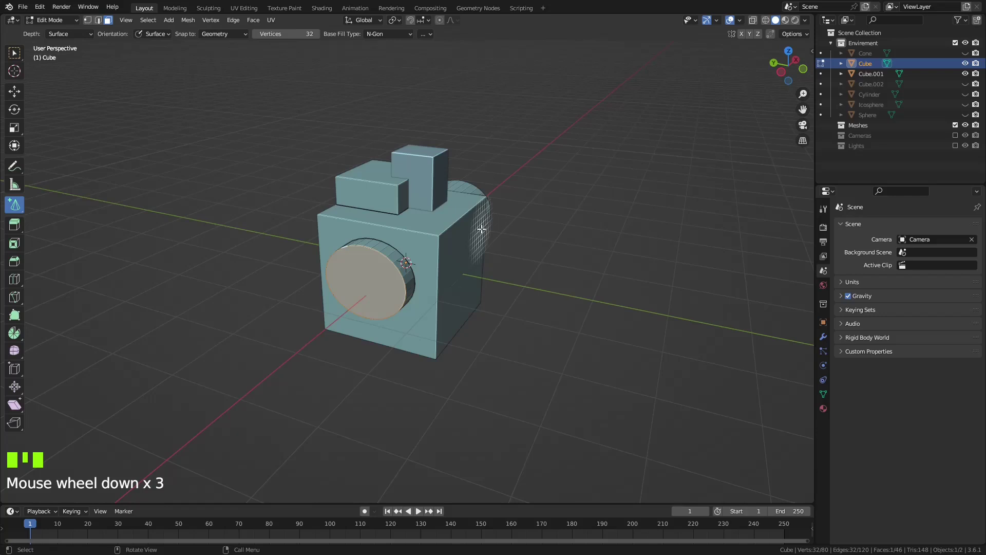
middle_drag(482, 229, 417, 214)
ctrl+drag(354, 209, 482, 333)
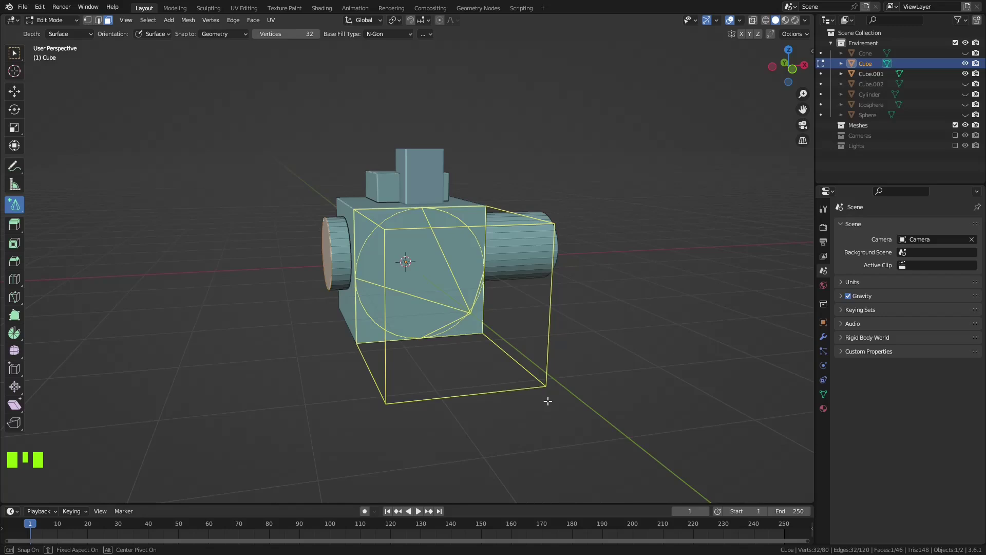
click(548, 401)
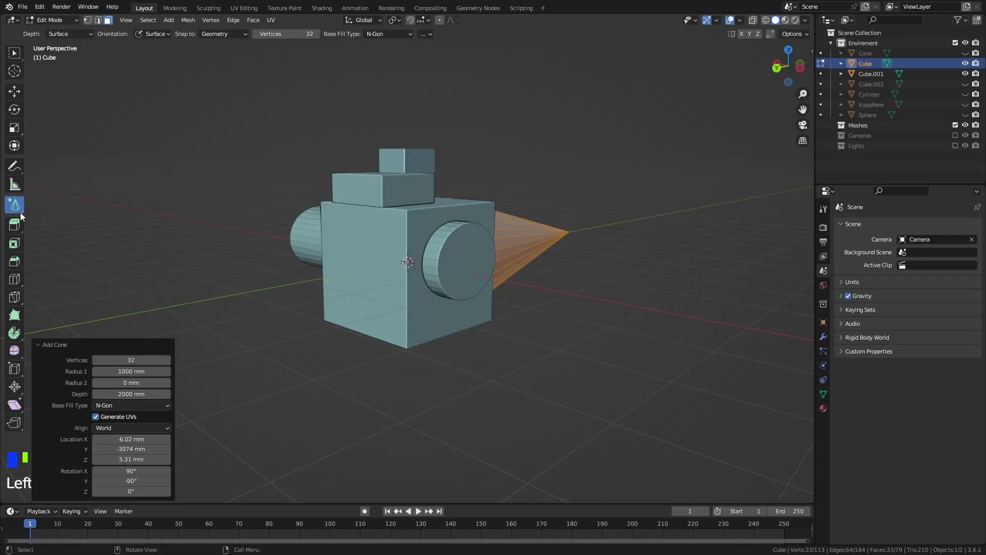
Step: Return the large cube to Object Mode and examine its attached cone and cylinders from several sides
key(Tab)
middle_drag(21, 216, 427, 234)
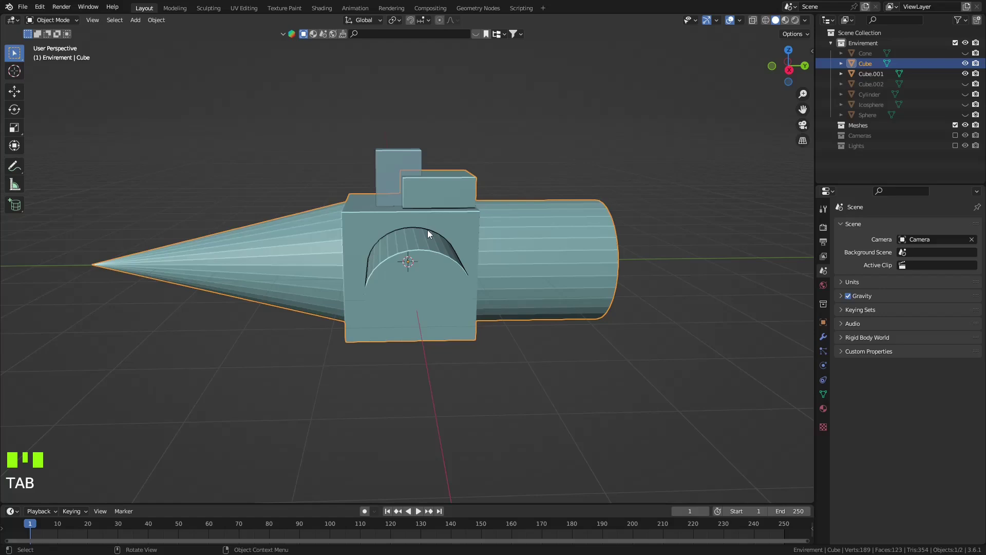
middle_drag(427, 229, 401, 286)
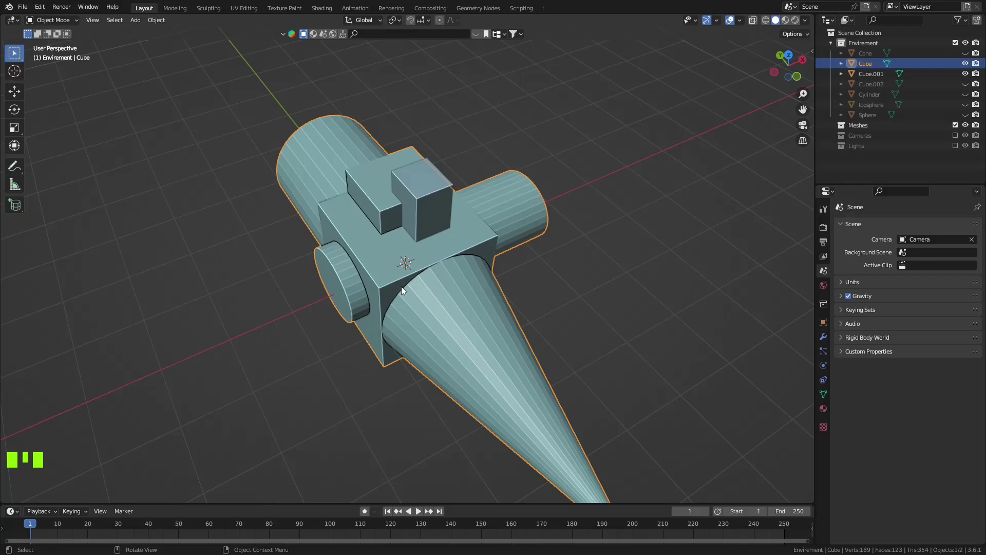
middle_drag(402, 286, 106, 202)
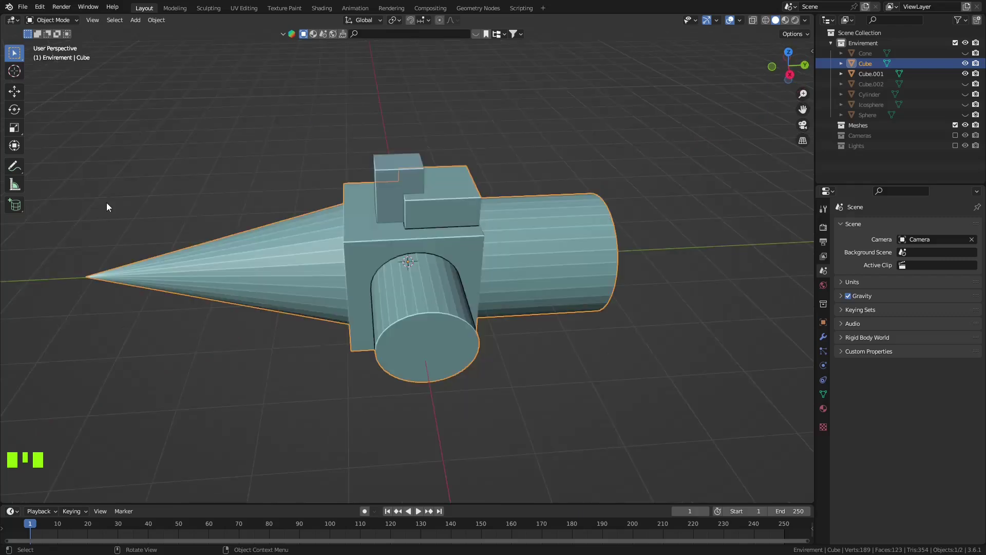